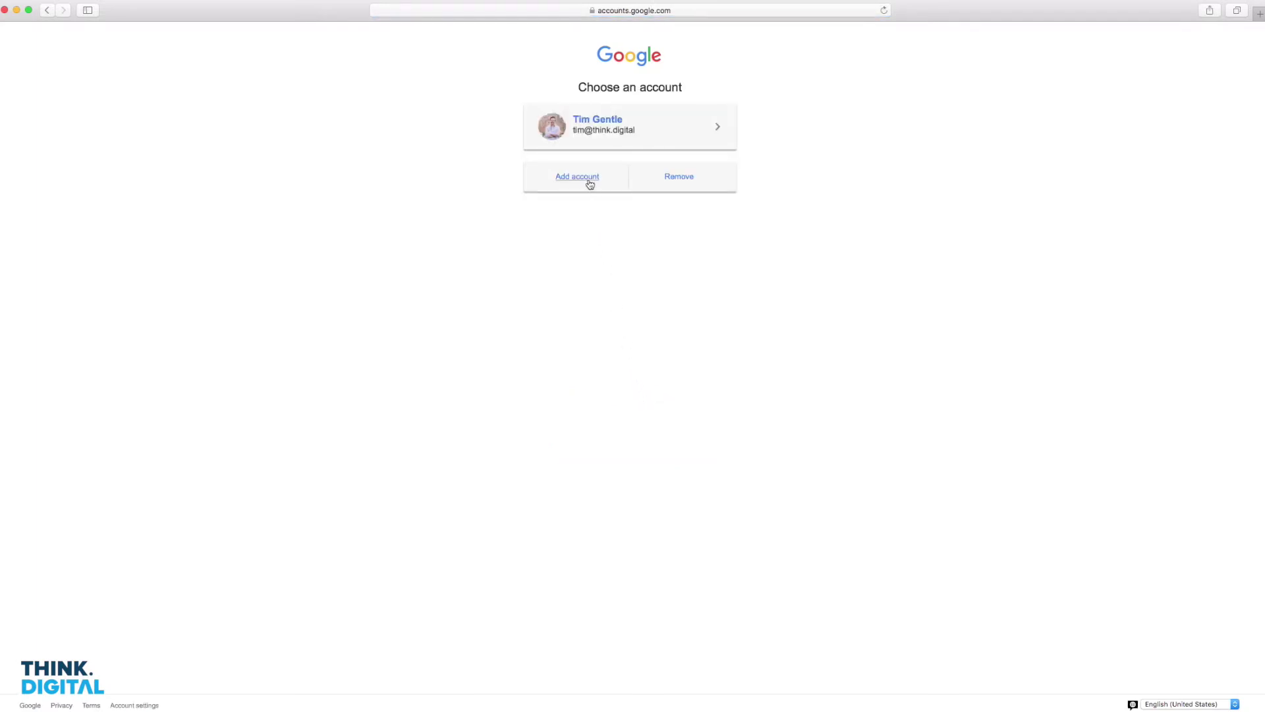
Start a new Google account and fill in the person's first and last name.
{"action": "left_click", "coordinate": [588, 181]}
{"action": "left_click", "coordinate": [625, 374]}
{"action": "left_click", "coordinate": [740, 175]}
{"action": "key", "text": "Tab"}
{"action": "key", "text": "Tab"}
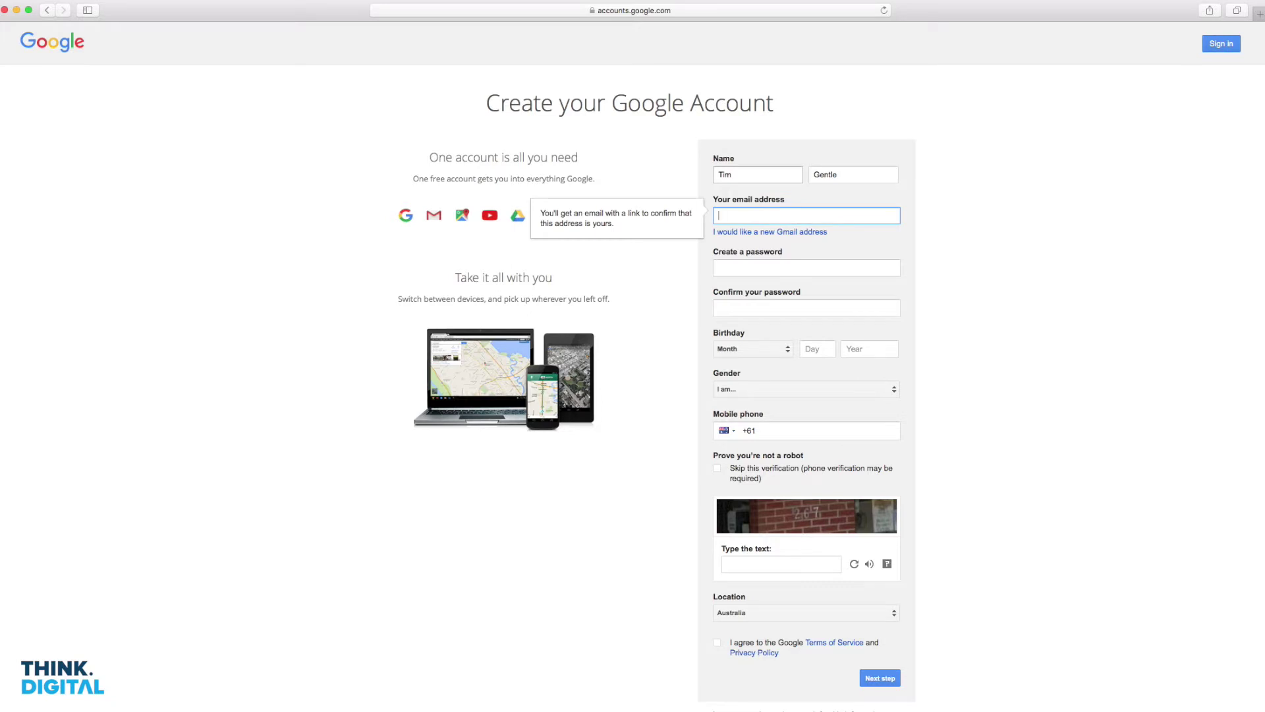
Choose a new Gmail username and enter and confirm the account password.
{"action": "left_click", "coordinate": [737, 233]}
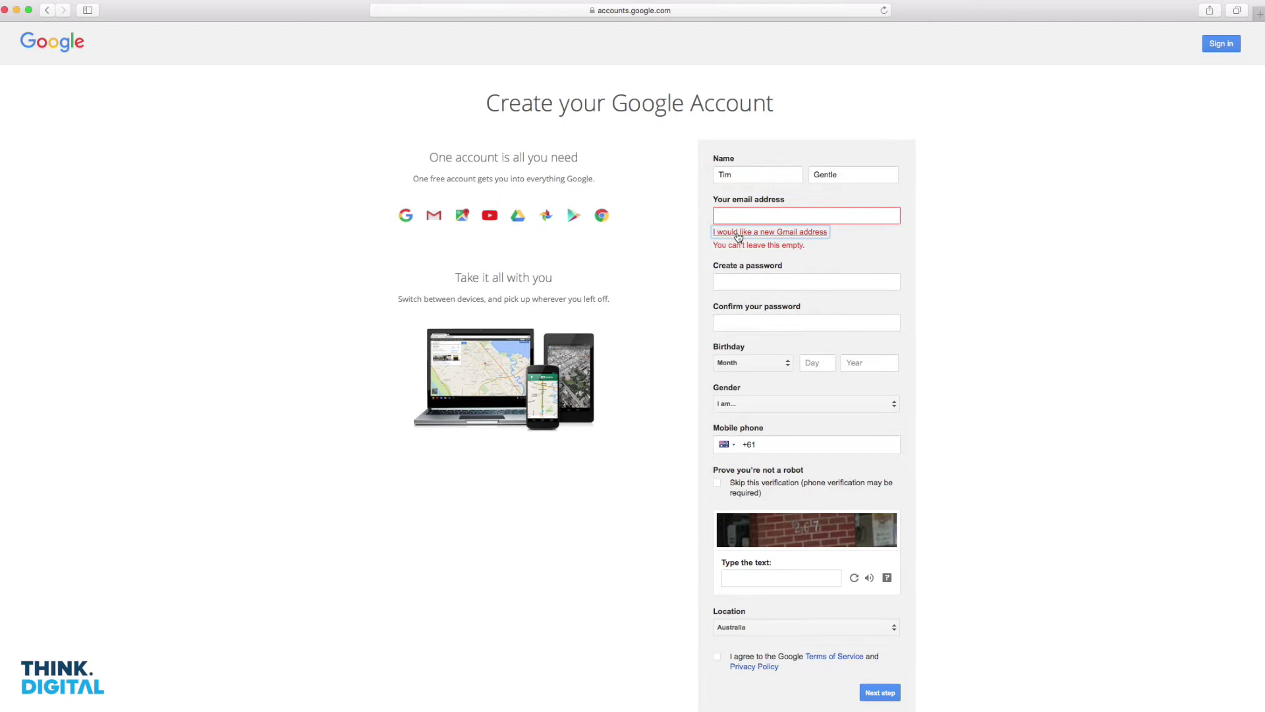
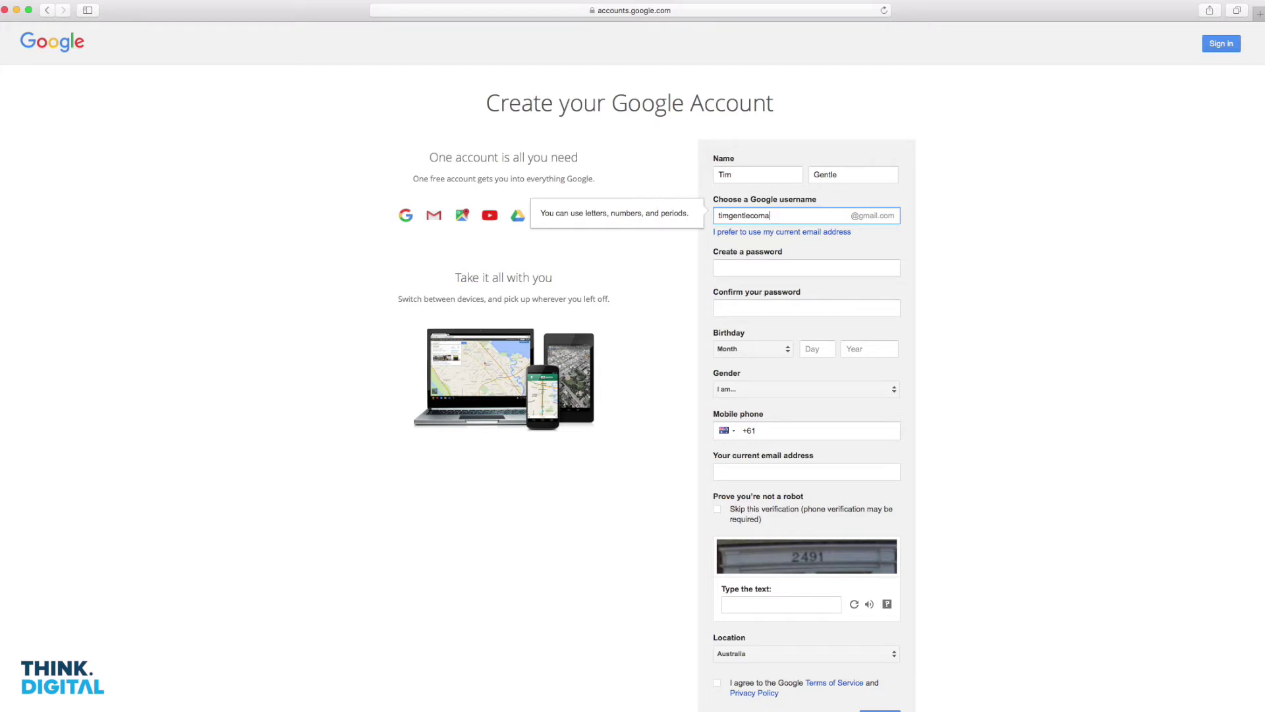
{"action": "left_click", "coordinate": [806, 267]}
{"action": "type", "text": "•••••••••"}
{"action": "left_click", "coordinate": [806, 308]}
{"action": "type", "text": "••••••••••"}
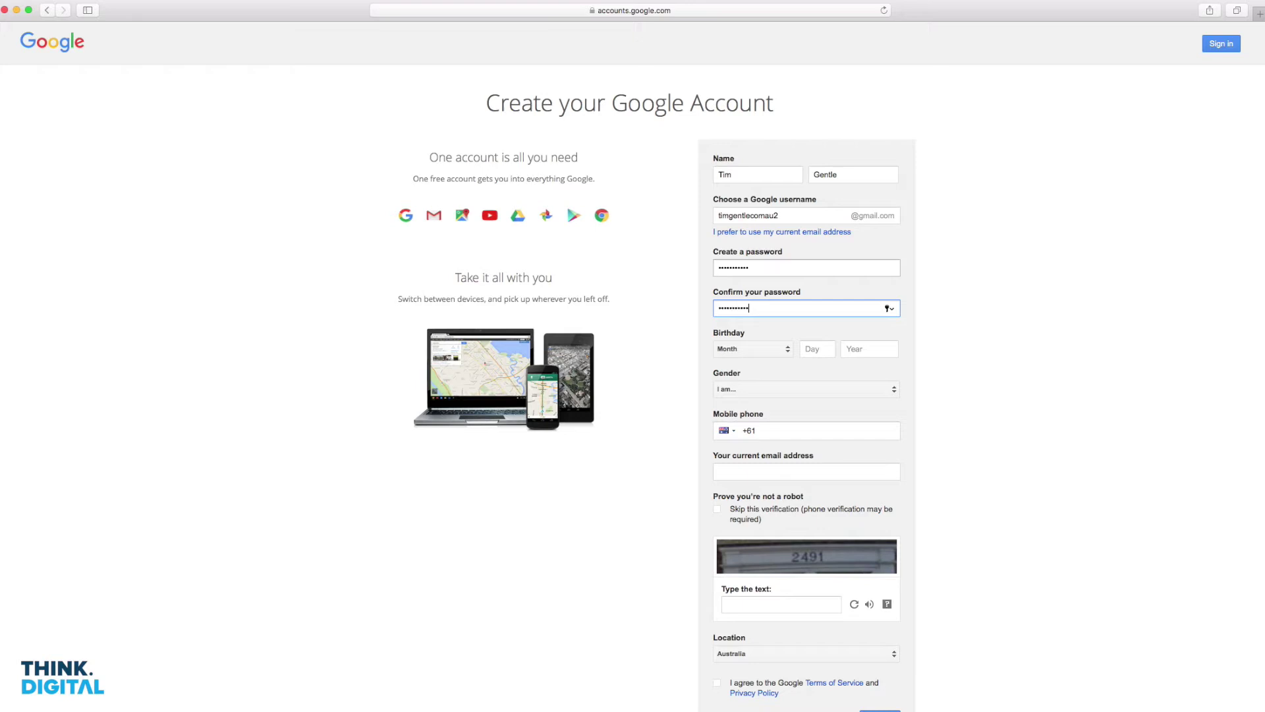
Enter the birthday as 11 December 1993 and open the gender choices.
{"action": "left_click", "coordinate": [758, 349]}
{"action": "left_click", "coordinate": [754, 515]}
{"action": "left_click", "coordinate": [819, 349]}
{"action": "type", "text": "11"}
{"action": "left_click", "coordinate": [857, 350]}
{"action": "type", "text": "1993"}
{"action": "left_click", "coordinate": [797, 390]}
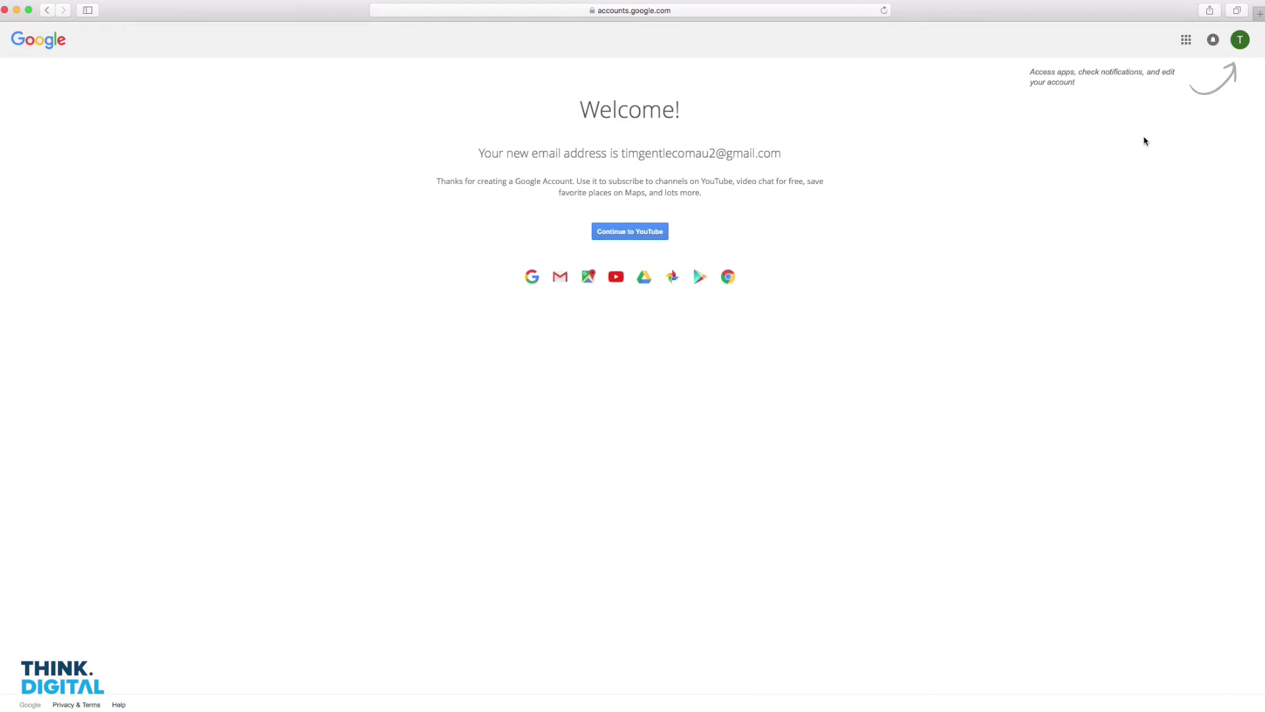
Continue to YouTube with the new account and open its account menu.
{"action": "left_click", "coordinate": [631, 233]}
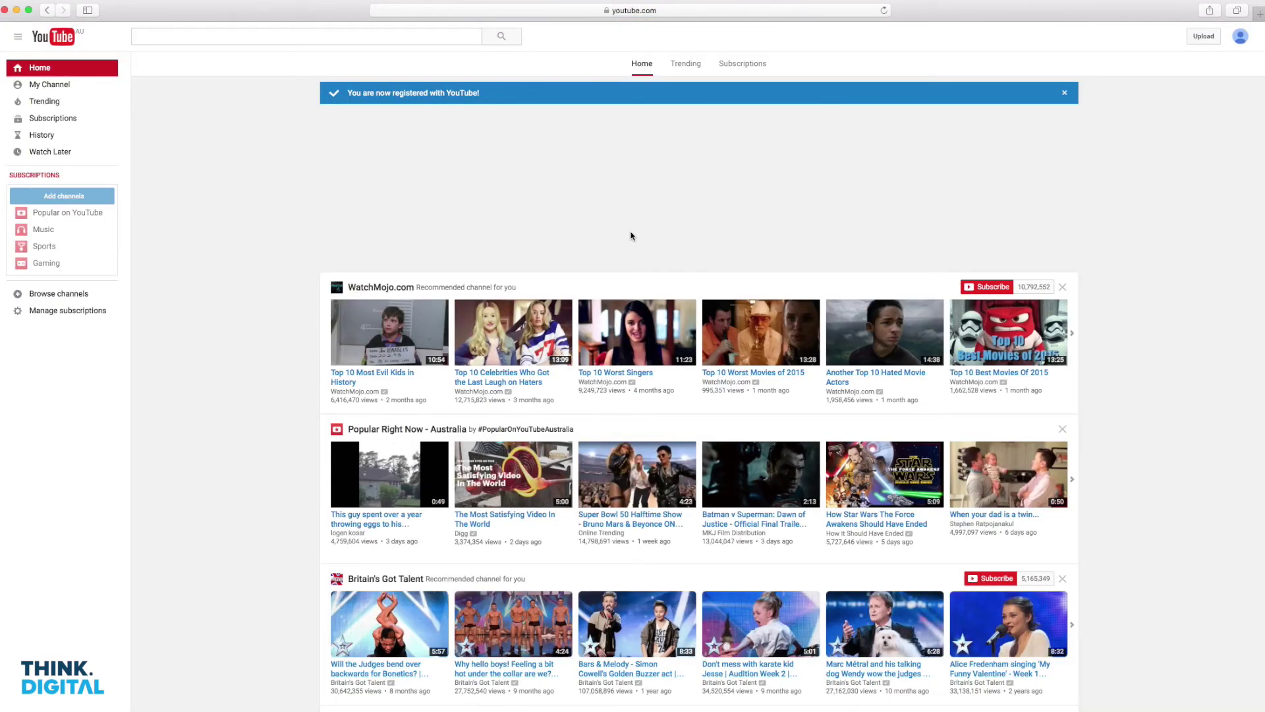
{"action": "left_click_drag", "start_coordinate": [748, 275], "coordinate": [1066, 243]}
{"action": "left_click", "coordinate": [1069, 239]}
{"action": "left_click", "coordinate": [1241, 38]}
From YouTube account settings, start creating a channel and reach the name dialog.
{"action": "left_click", "coordinate": [1207, 115]}
{"action": "left_click", "coordinate": [619, 144]}
{"action": "left_click", "coordinate": [576, 355]}
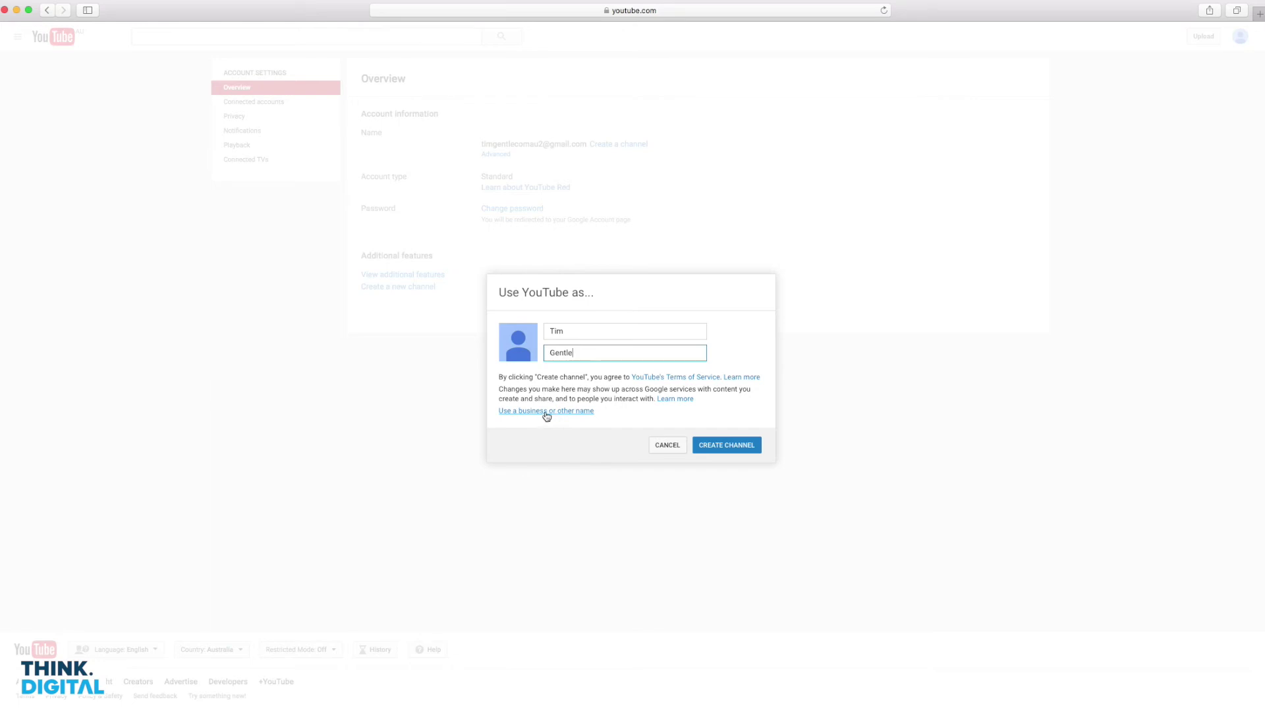
Create brand channel 'Think Digital' as Company, Institution or Organization, accepting the Pages Terms.
{"action": "left_click", "coordinate": [546, 411]}
{"action": "left_click", "coordinate": [385, 140]}
{"action": "type", "text": "Think Digital"}
{"action": "left_click", "coordinate": [387, 169]}
{"action": "left_click", "coordinate": [441, 187]}
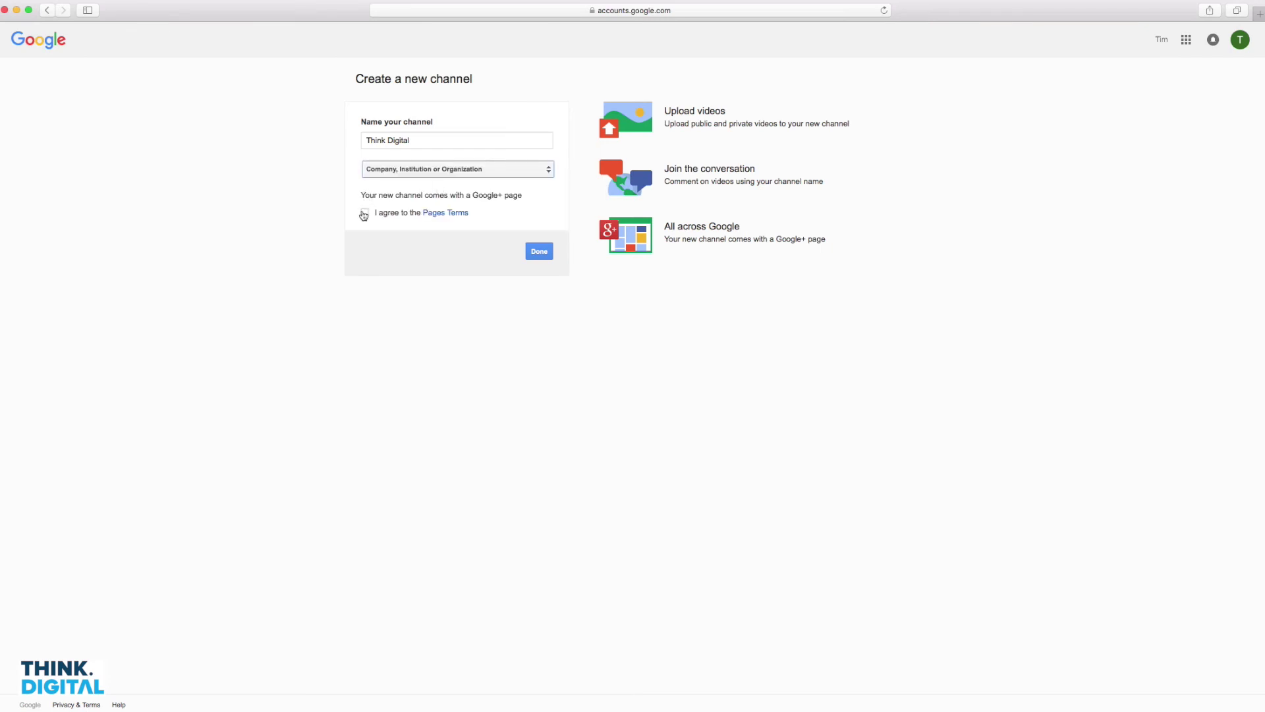
{"action": "left_click", "coordinate": [365, 213]}
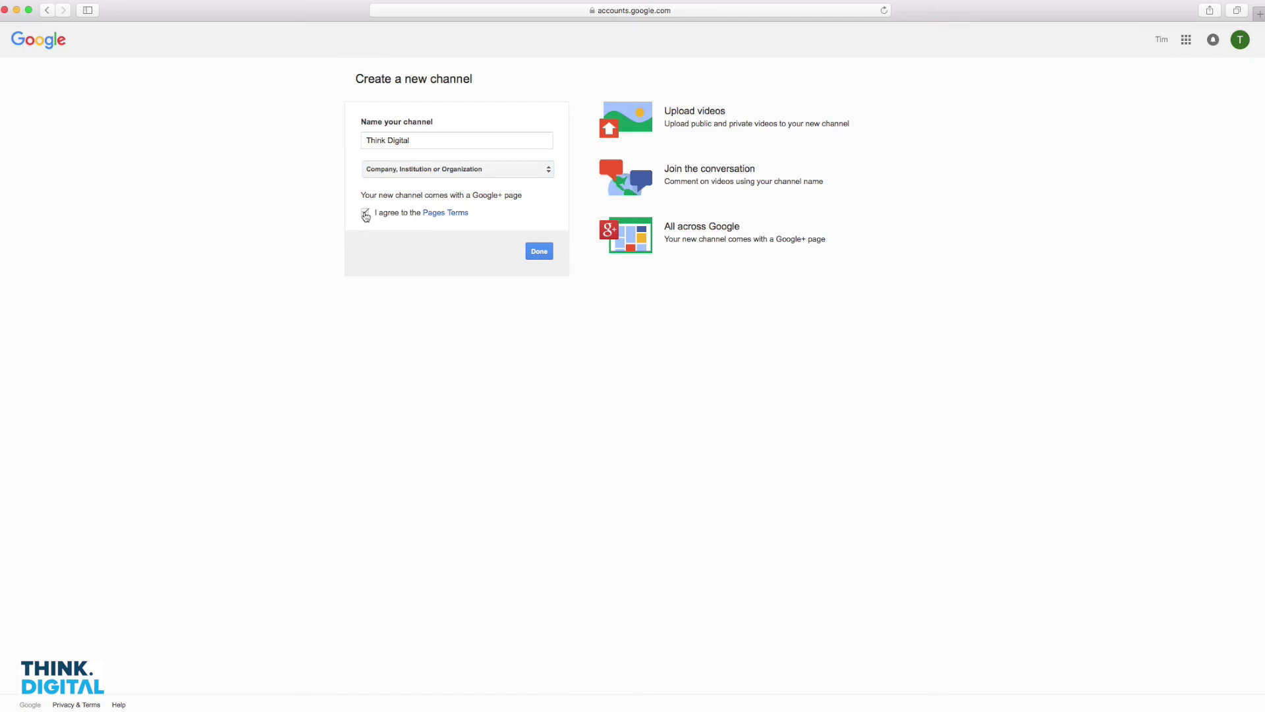
{"action": "left_click", "coordinate": [541, 253]}
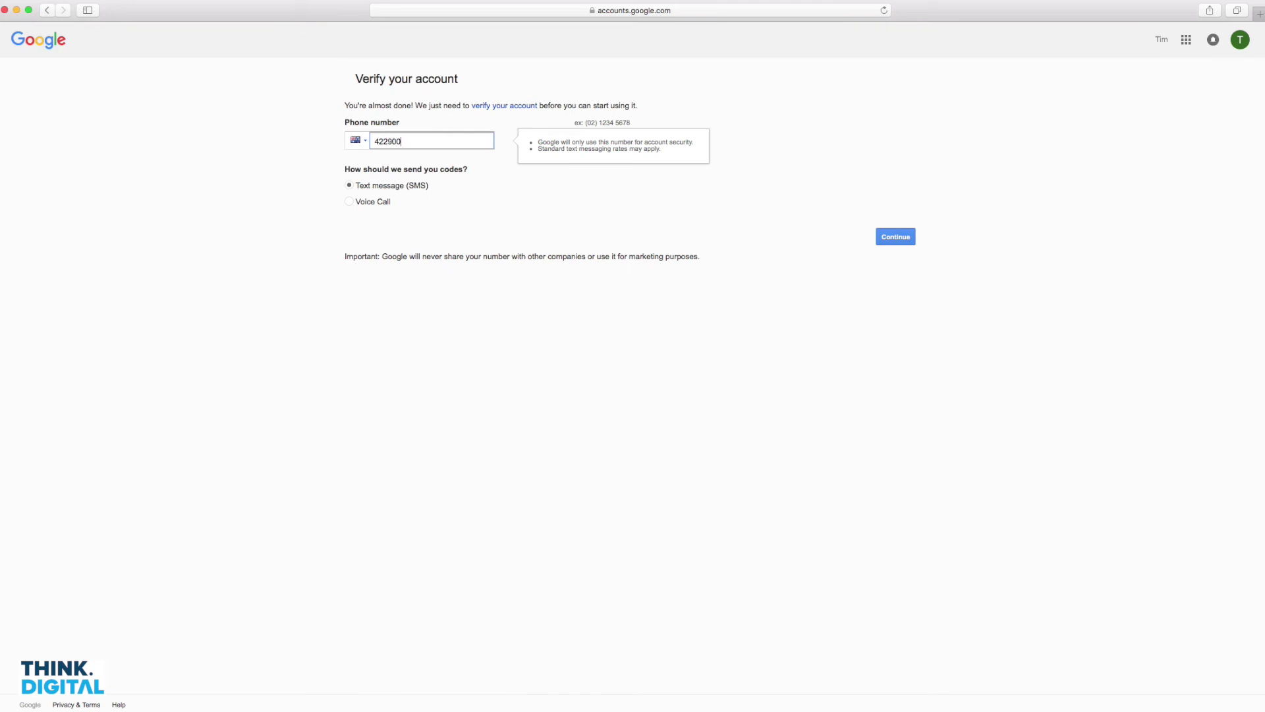